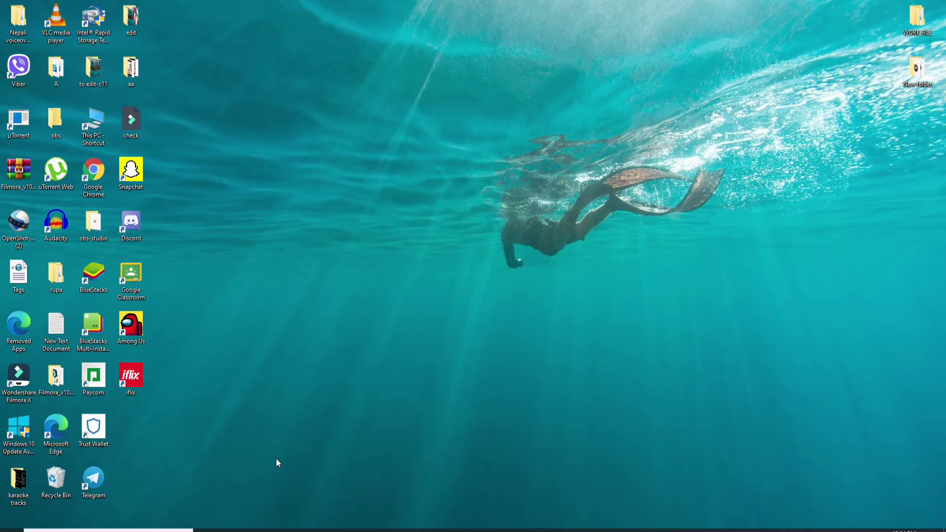
# Search Google in Edge for 'download bluestacks for pc' and open the TechSpot BlueStacks page.
pyautogui.click(266, 530)
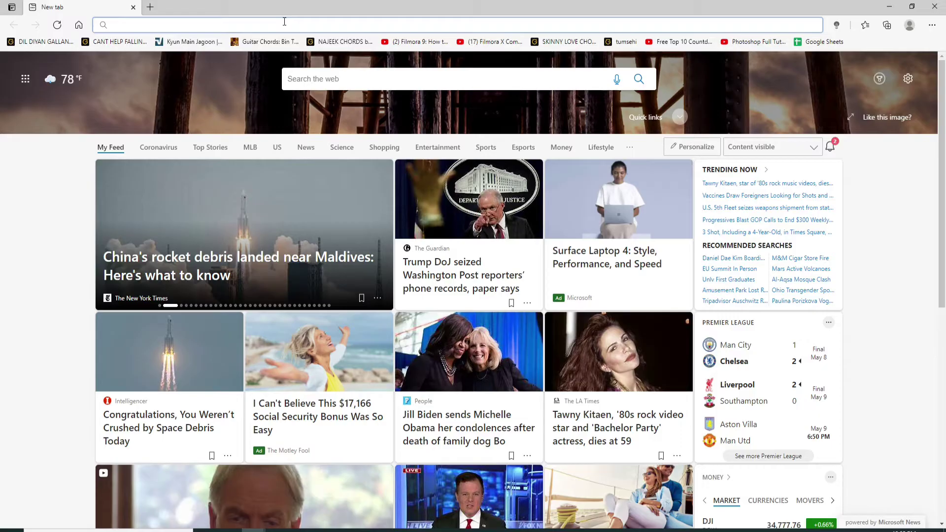
pyautogui.write('google')
pyautogui.press('Return')
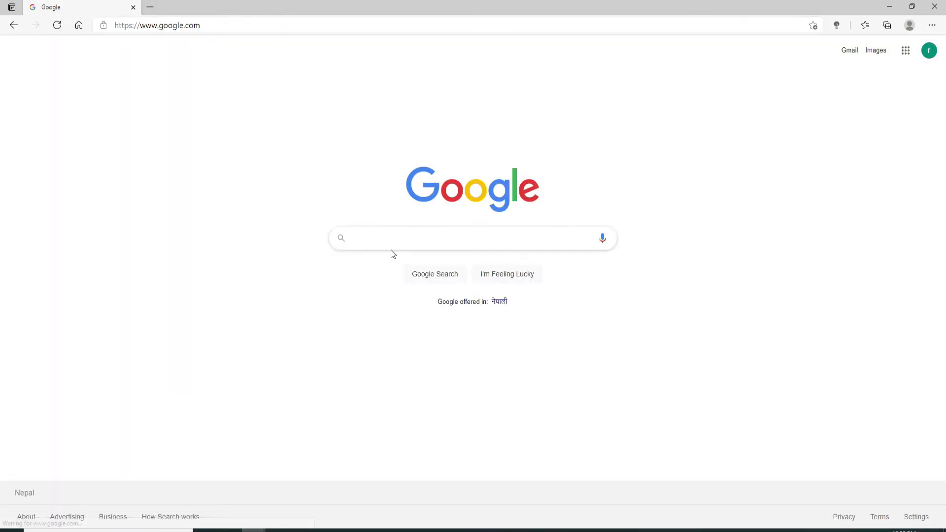
pyautogui.write('download blue')
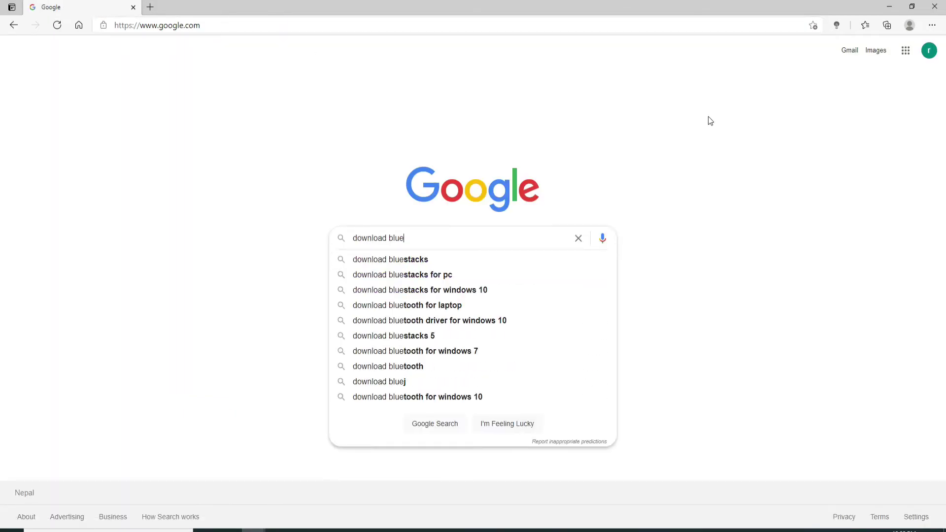
pyautogui.write('st')
pyautogui.press('Down')
pyautogui.press('Down')
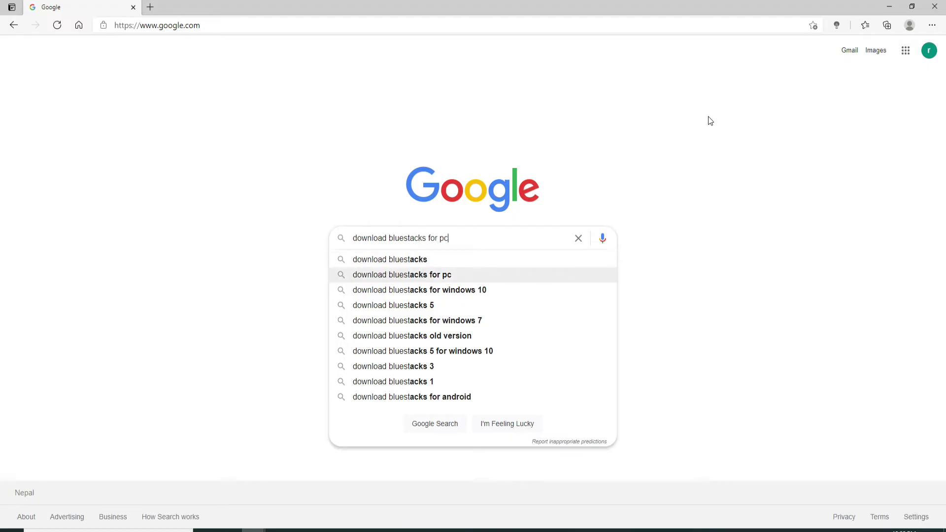
pyautogui.press('Return')
pyautogui.scroll(-10, 250, 337)
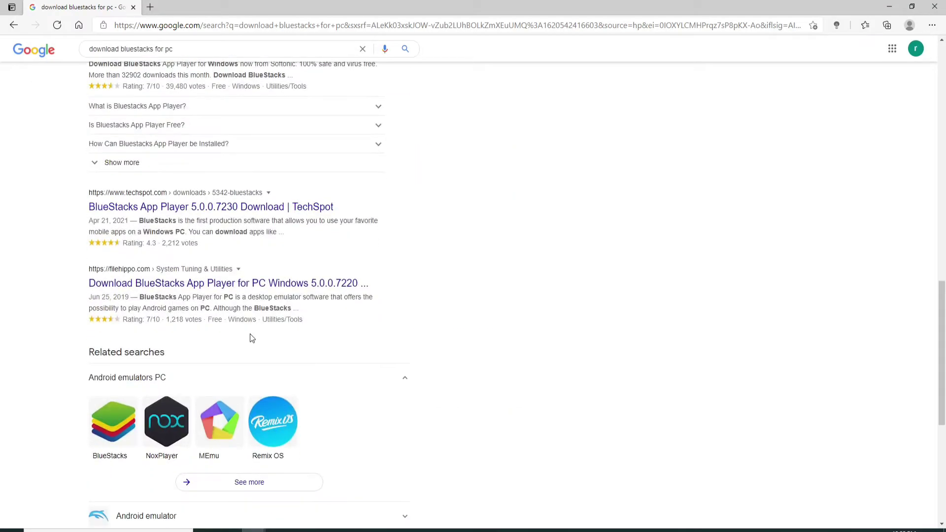
pyautogui.click(211, 209)
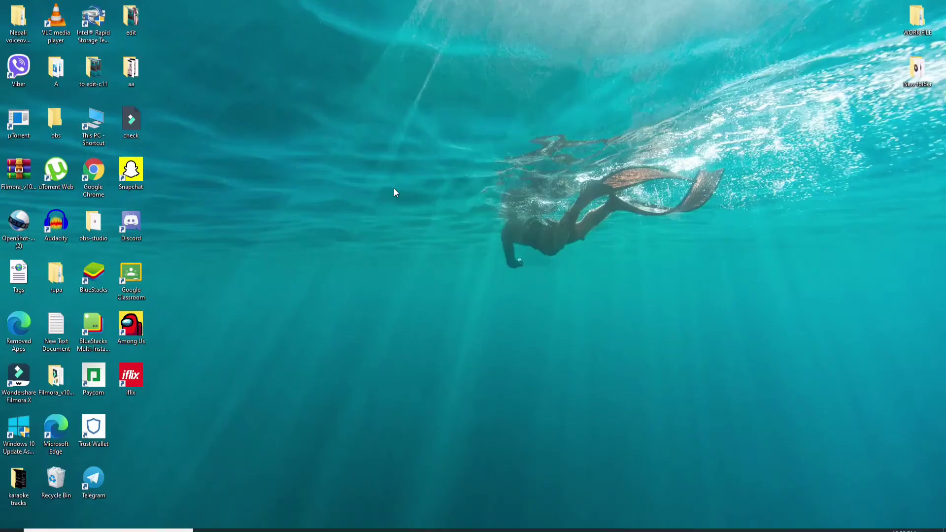
# Launch BlueStacks from its desktop icon to reach the Game center home page.
pyautogui.doubleClick(98, 278)
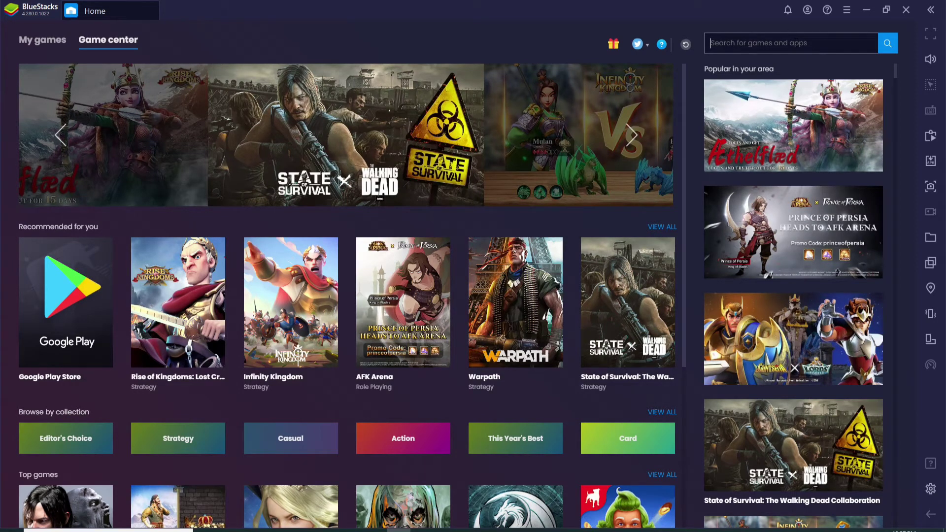
pyautogui.write('photomath')
# Search BlueStacks for 'photomath' and open the Photomath result's Google Play page.
pyautogui.press('Return')
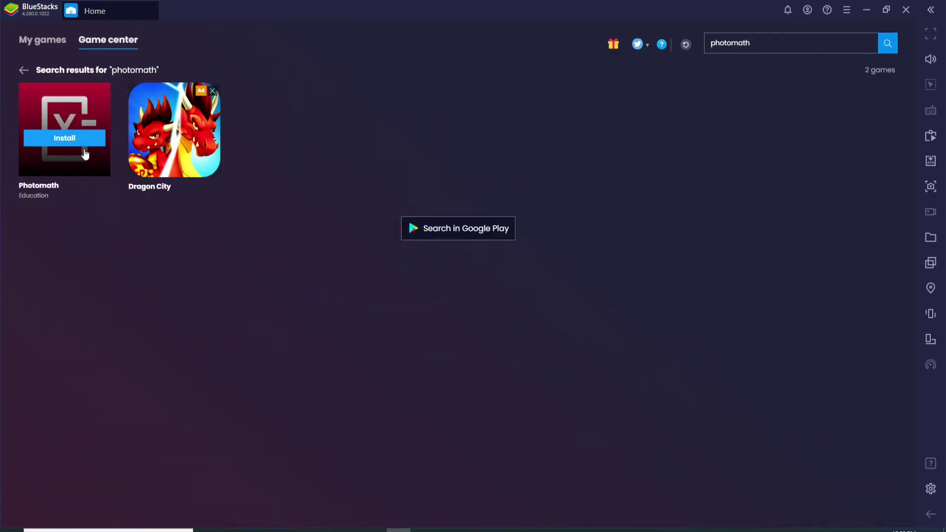
pyautogui.click(63, 140)
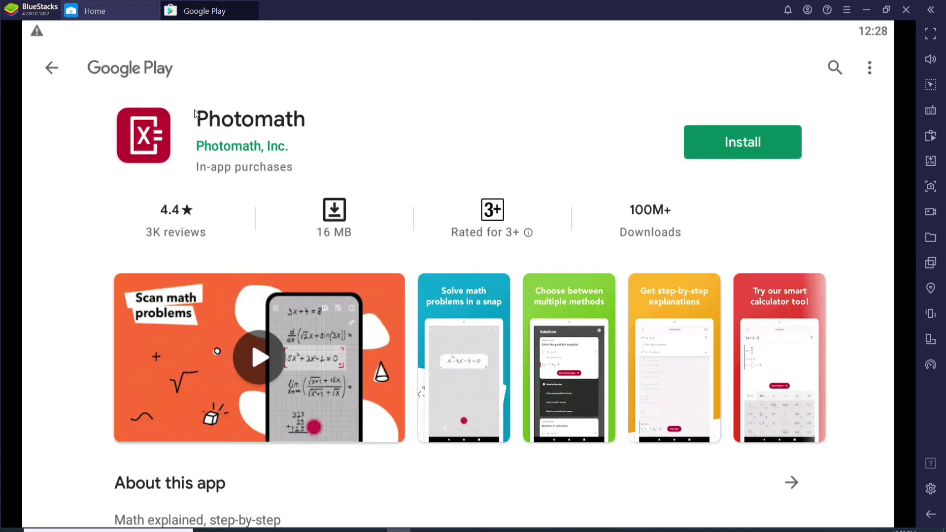
# Install Photomath from its Google Play page and wait until it finishes.
pyautogui.click(743, 142)
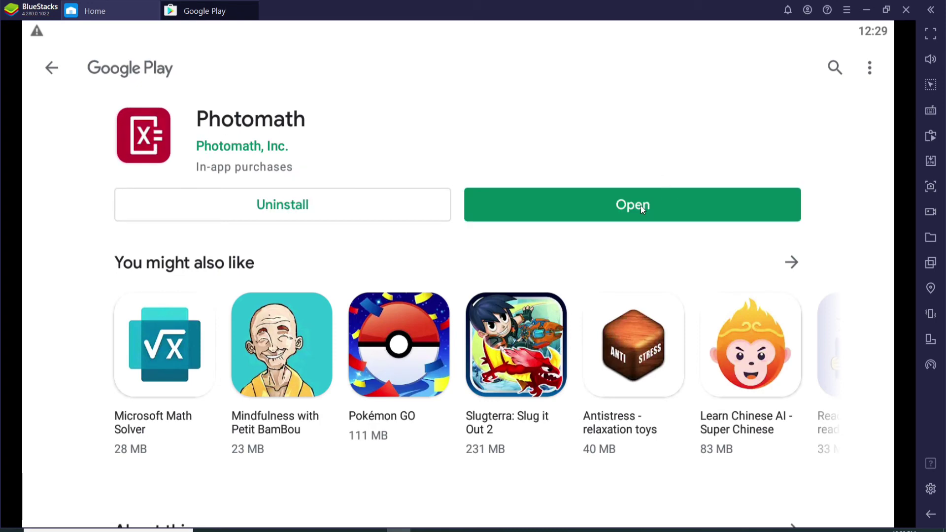
# Minimize the BlueStacks window to reveal the Photomath shortcut on the desktop.
pyautogui.click(862, 16)
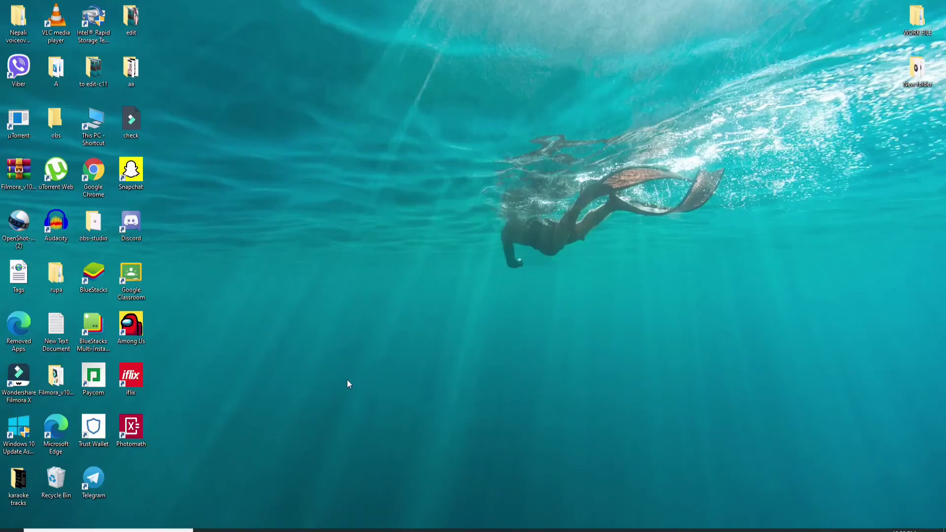